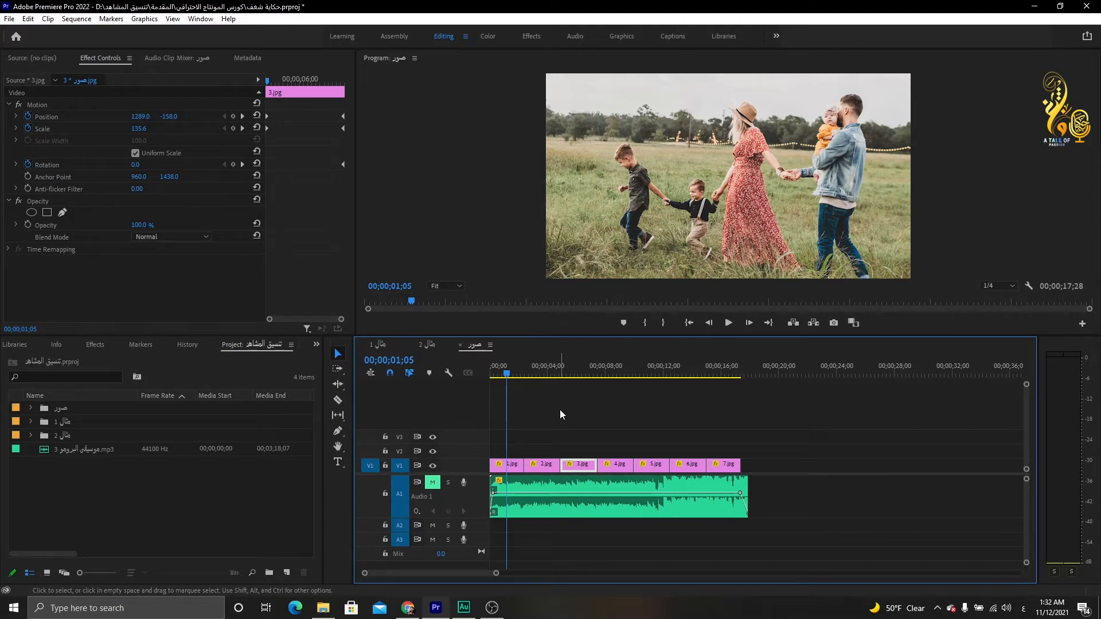
# Select the 1.jpg clip on the V1 track so its effect settings are available.
pyautogui.click(517, 468)
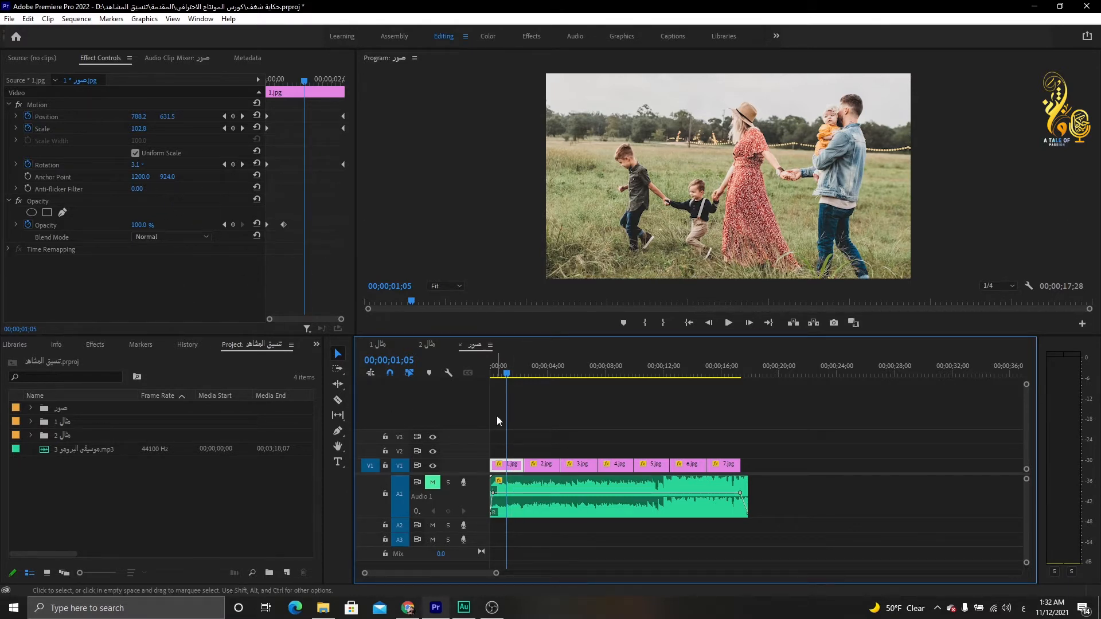
pyautogui.click(548, 434)
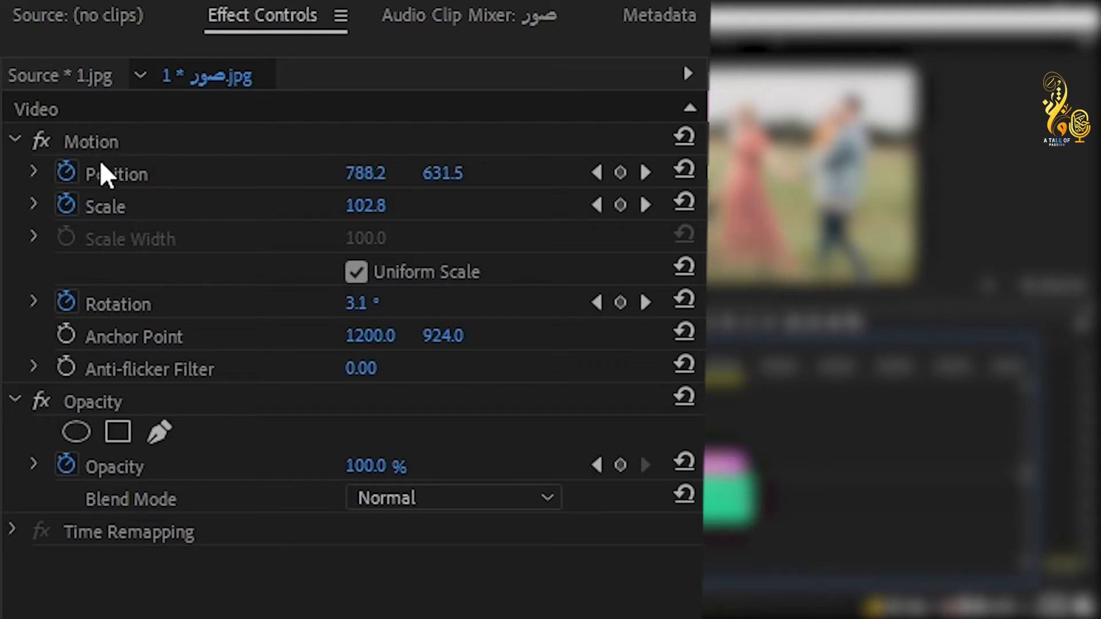
# Try moving 1.jpg to position 743.2, 593.5 and adjusting its scale, and undo these changes.
pyautogui.moveTo(423, 172); pyautogui.dragTo(357, 185)
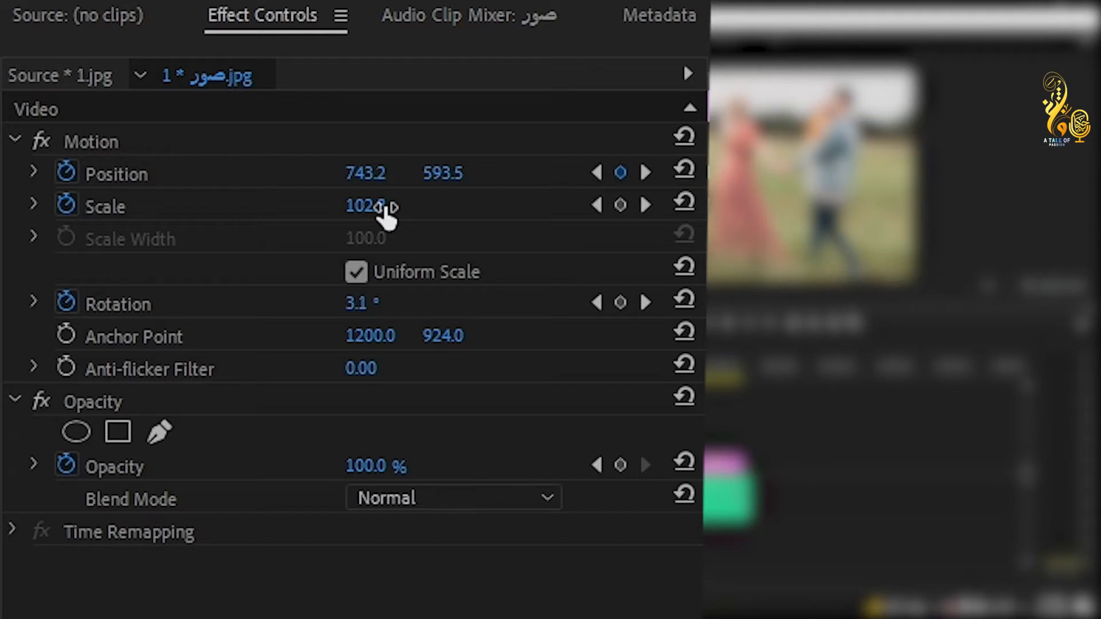
pyautogui.moveTo(383, 207)
pyautogui.mouseDown()
pyautogui.moveTo(412, 206)
pyautogui.moveTo(390, 207)
pyautogui.mouseUp()
pyautogui.hotkey('ctrl', 'z')
pyautogui.hotkey('ctrl', 'z')
pyautogui.hotkey('ctrl', 'z')
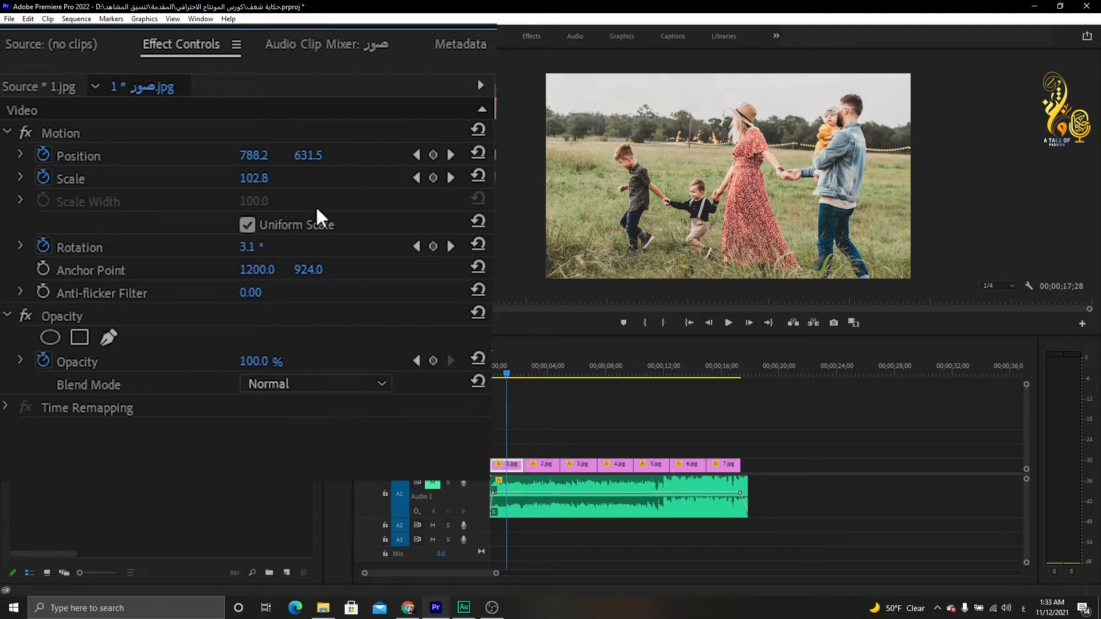
# Turn off Uniform Scale for 1.jpg and set its scale width to 101 and scale height to 110.8.
pyautogui.click(246, 225)
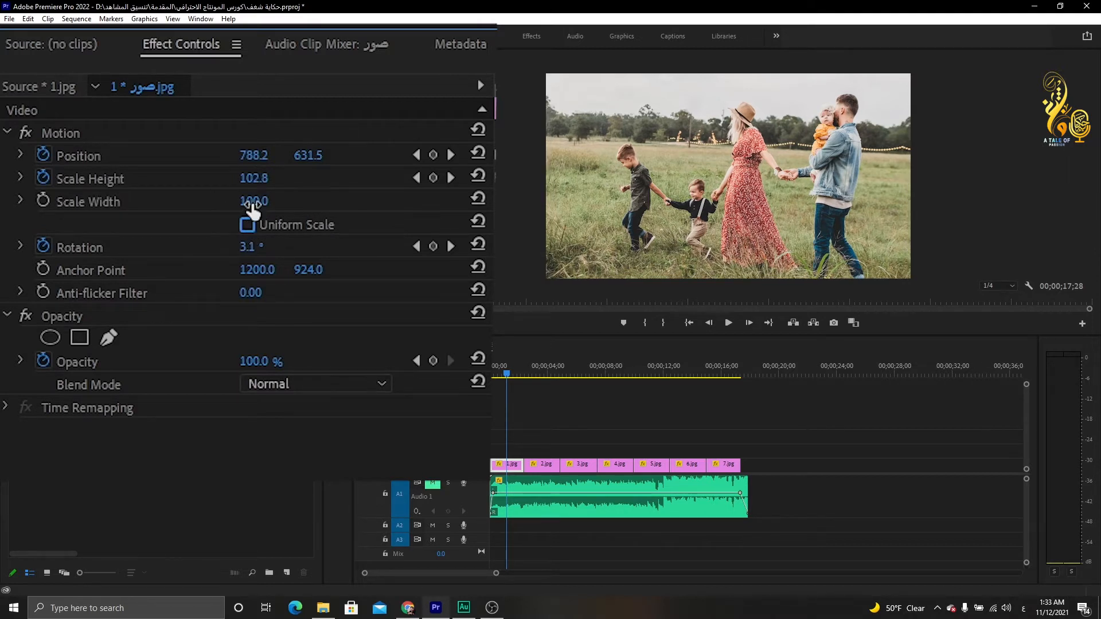
pyautogui.moveTo(252, 201)
pyautogui.mouseDown()
pyautogui.moveTo(272, 202)
pyautogui.moveTo(223, 201)
pyautogui.moveTo(253, 202)
pyautogui.mouseUp()
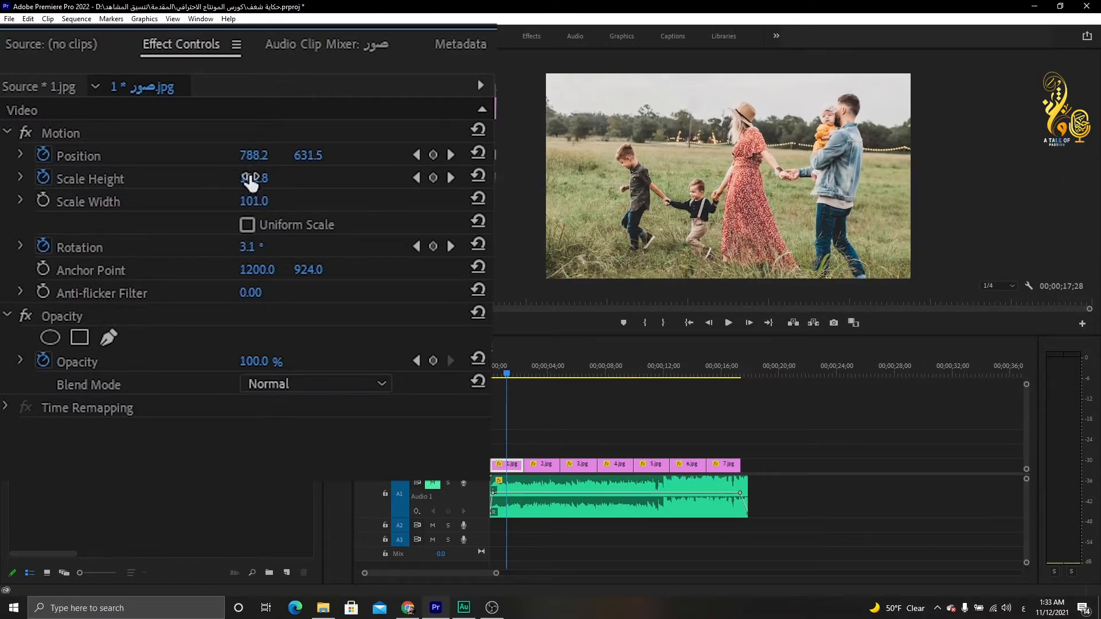
pyautogui.moveTo(252, 177)
pyautogui.mouseDown()
pyautogui.moveTo(230, 178)
pyautogui.moveTo(257, 177)
pyautogui.mouseUp()
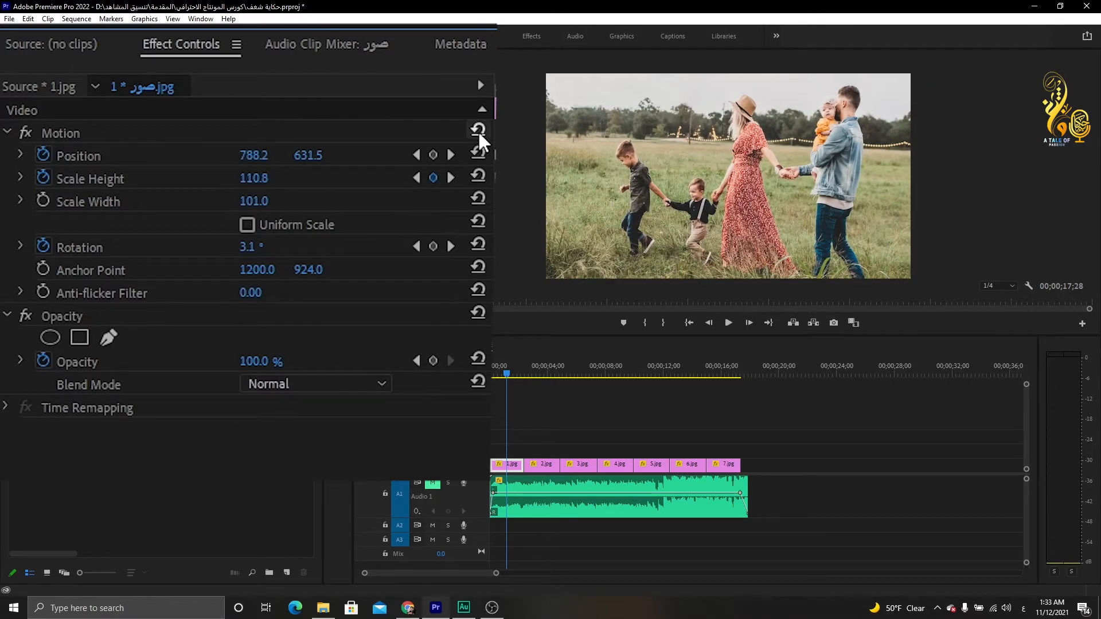
# Reset 1.jpg's scale width and scale height to 100 and turn Uniform Scale back on.
pyautogui.click(476, 198)
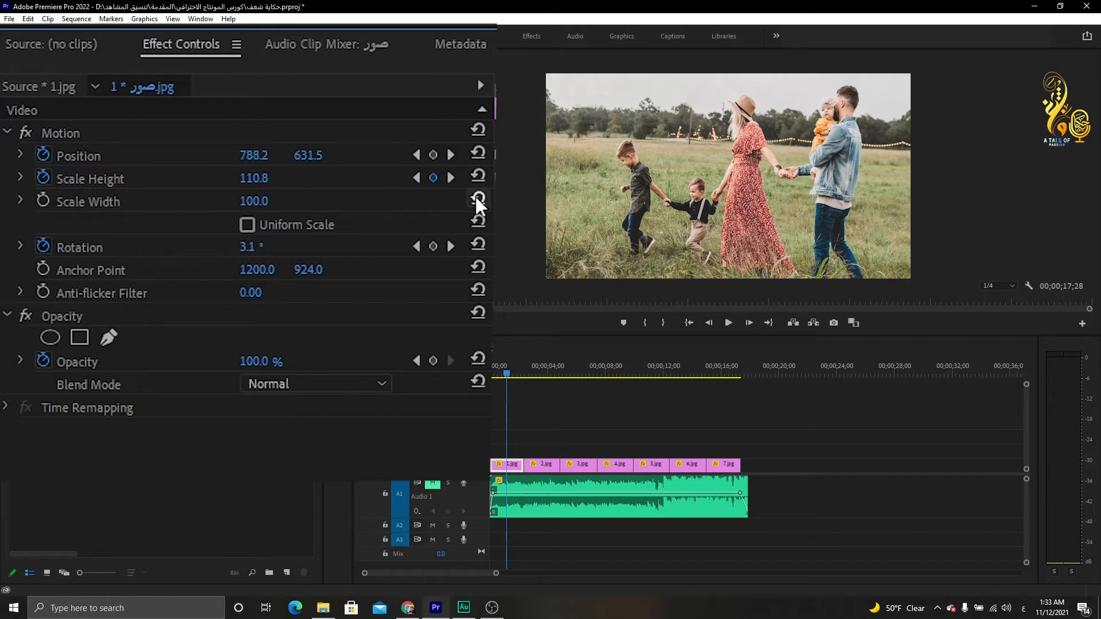
pyautogui.click(477, 175)
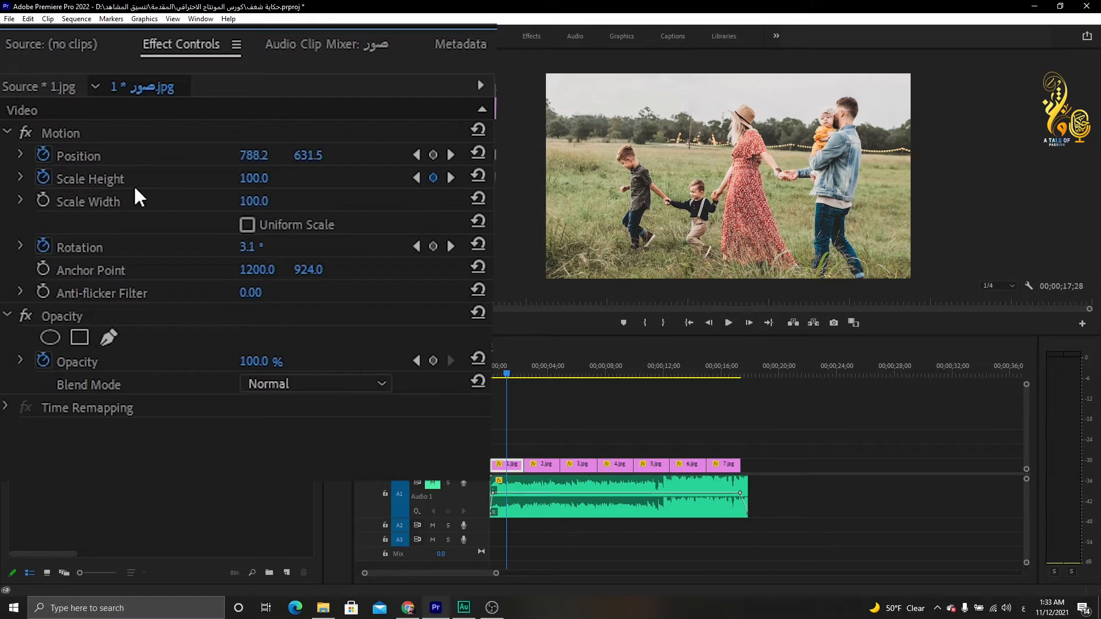
pyautogui.click(247, 225)
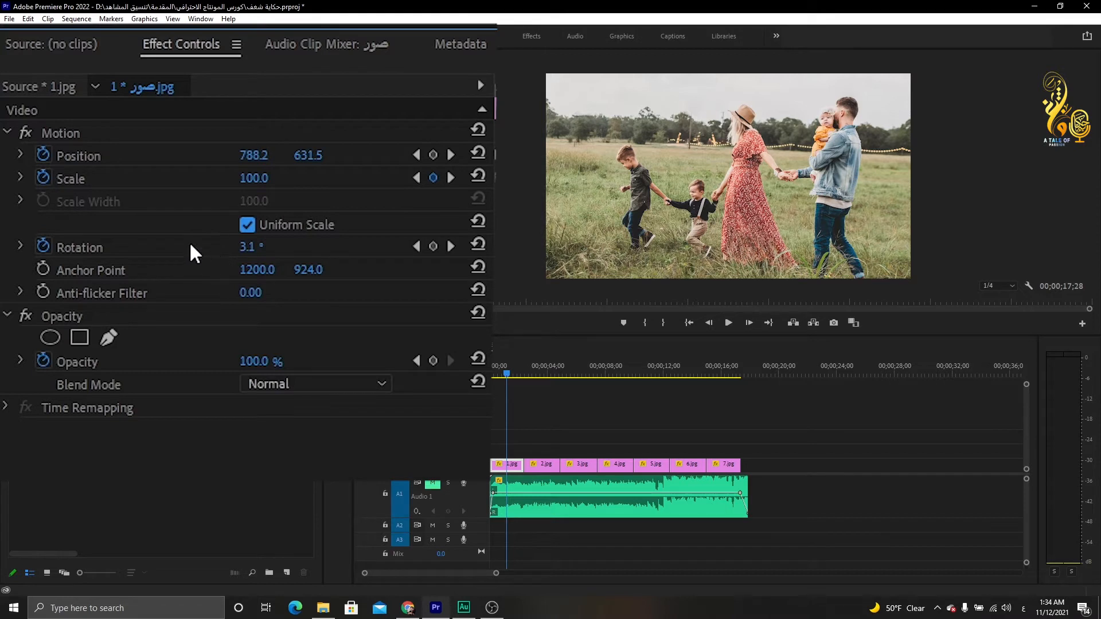
# Try rotating 1.jpg to 7.0° with the rotation dial and restore its rotation to 3.1°.
pyautogui.click(19, 247)
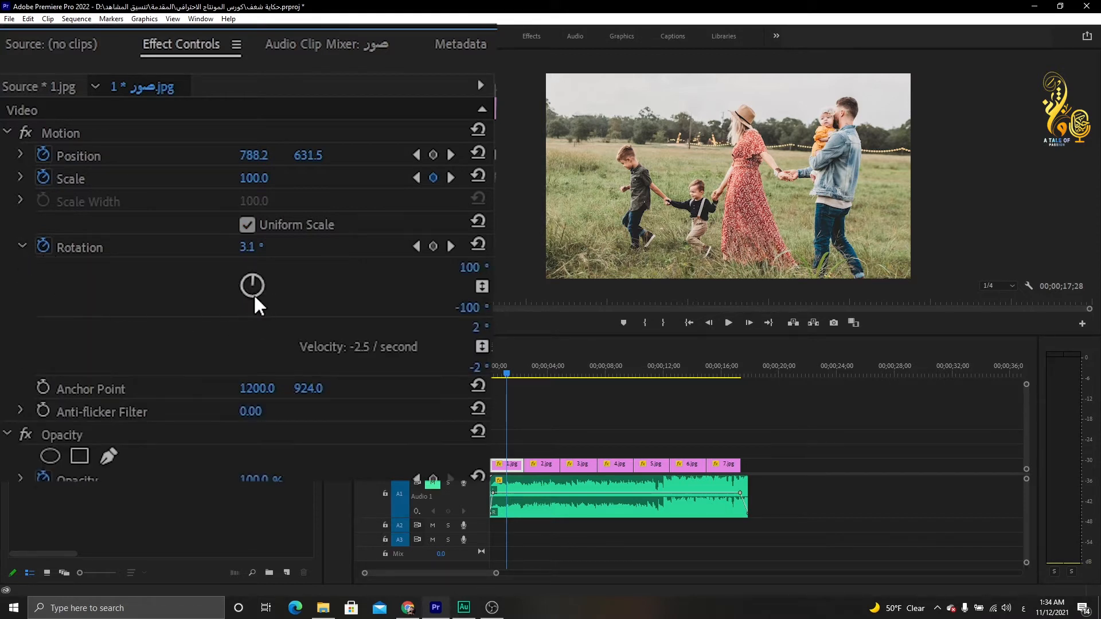
pyautogui.moveTo(254, 276); pyautogui.dragTo(252, 285)
pyautogui.moveTo(252, 285); pyautogui.dragTo(256, 250)
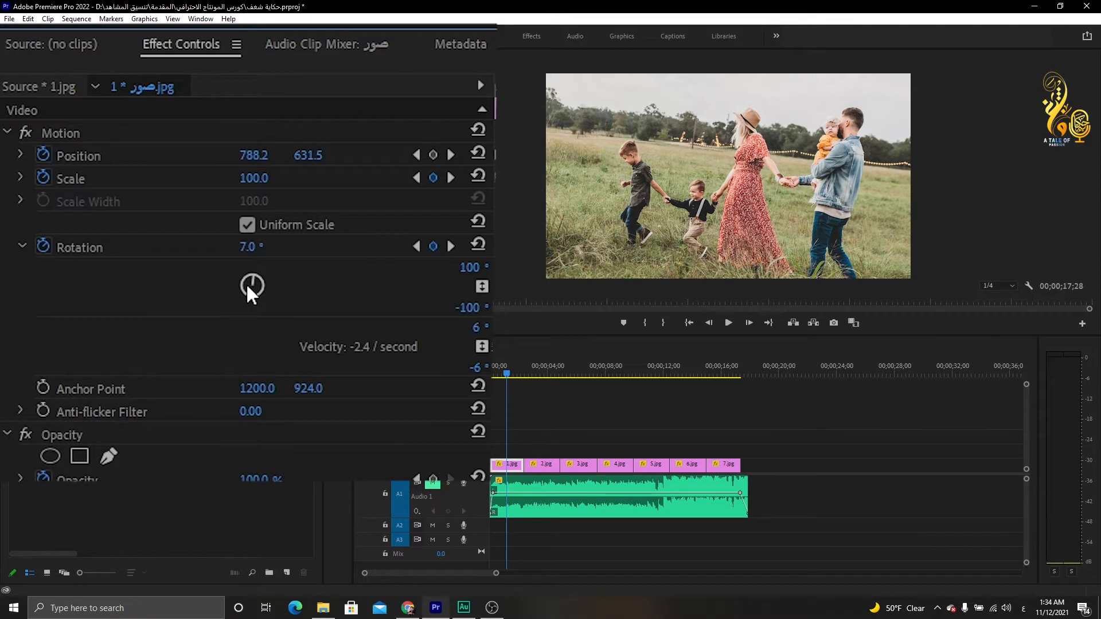
pyautogui.moveTo(247, 286); pyautogui.dragTo(246, 285)
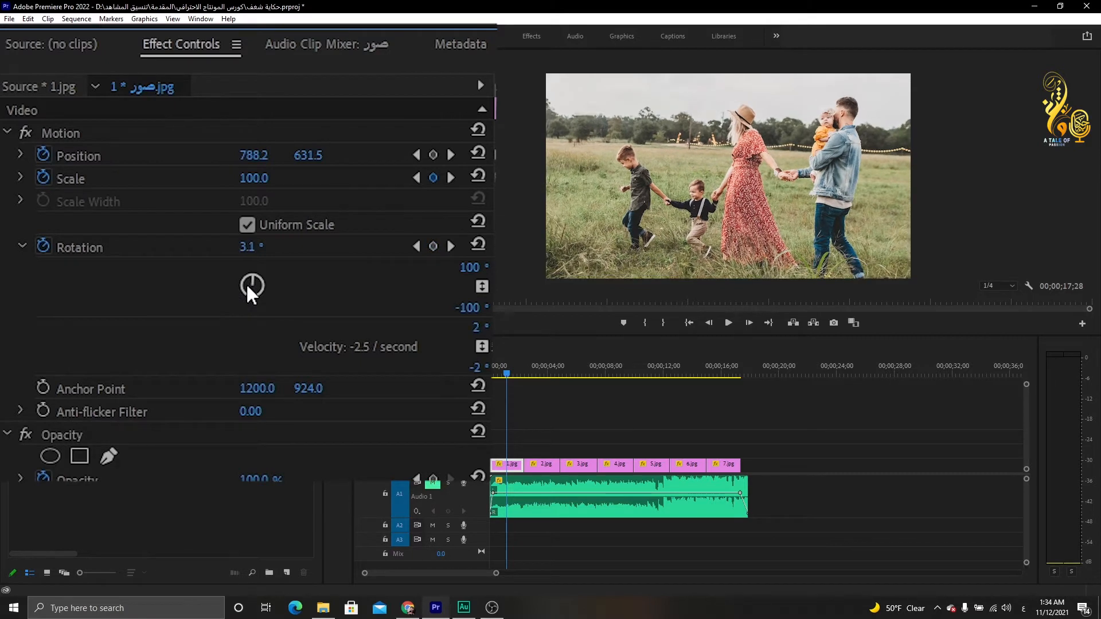
pyautogui.click(21, 248)
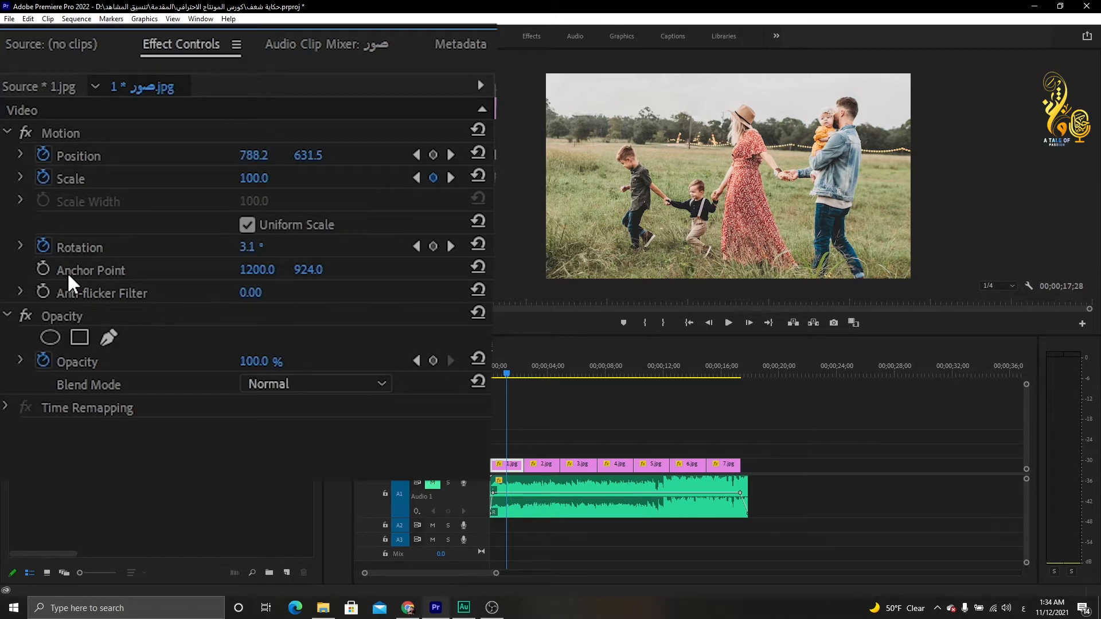
# Reduce the scale of 1.jpg to 48.
pyautogui.hotkey('ctrl', 'z')
pyautogui.click(192, 178)
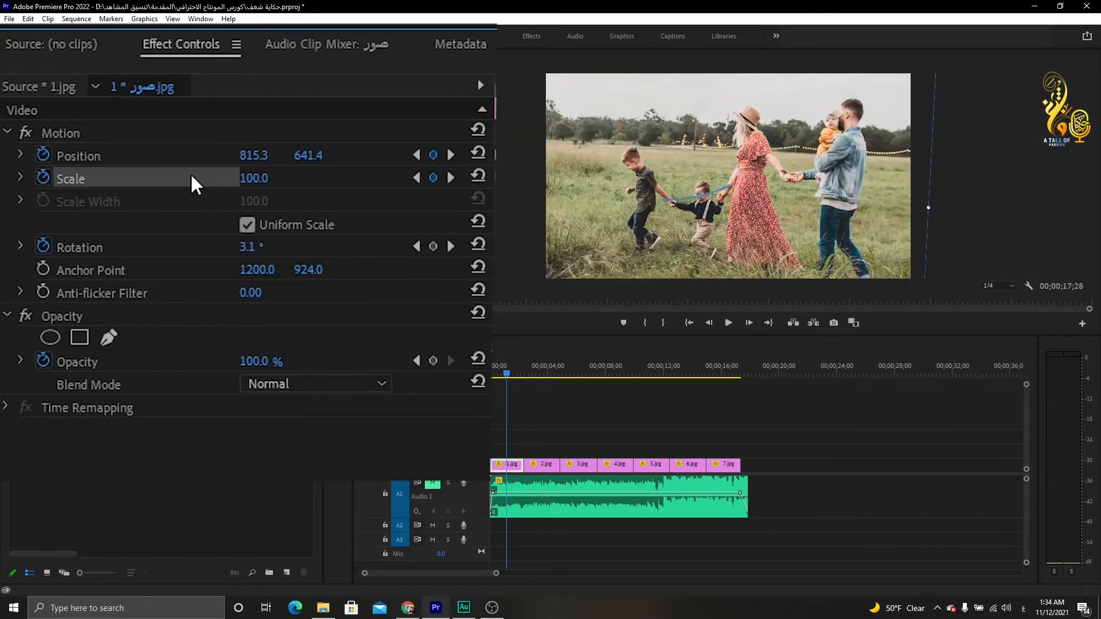
pyautogui.click(253, 178)
pyautogui.write('63')
pyautogui.press('Return')
pyautogui.moveTo(250, 178)
pyautogui.mouseDown()
pyautogui.moveTo(263, 177)
pyautogui.moveTo(236, 177)
pyautogui.moveTo(270, 178)
pyautogui.mouseUp()
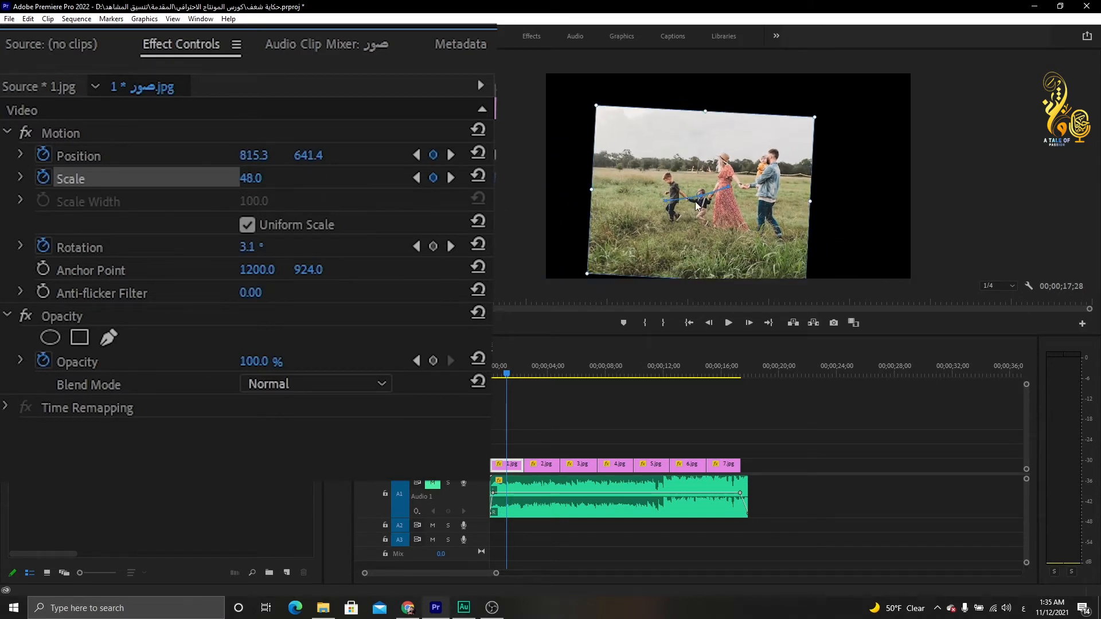
# Try scaling 1.jpg to 74 around an anchor point at the frame's bottom-right corner (3443.7, 1661.6), and undo the scale and anchor changes.
pyautogui.moveTo(703, 199); pyautogui.dragTo(901, 274)
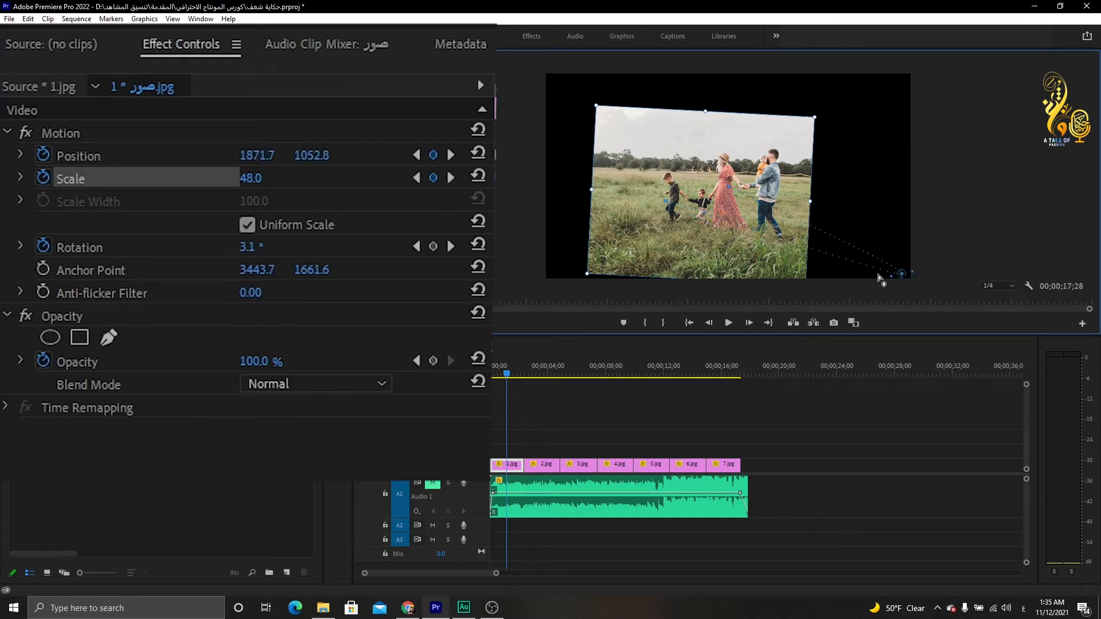
pyautogui.moveTo(269, 186)
pyautogui.mouseDown()
pyautogui.moveTo(297, 186)
pyautogui.moveTo(249, 187)
pyautogui.moveTo(284, 186)
pyautogui.mouseUp()
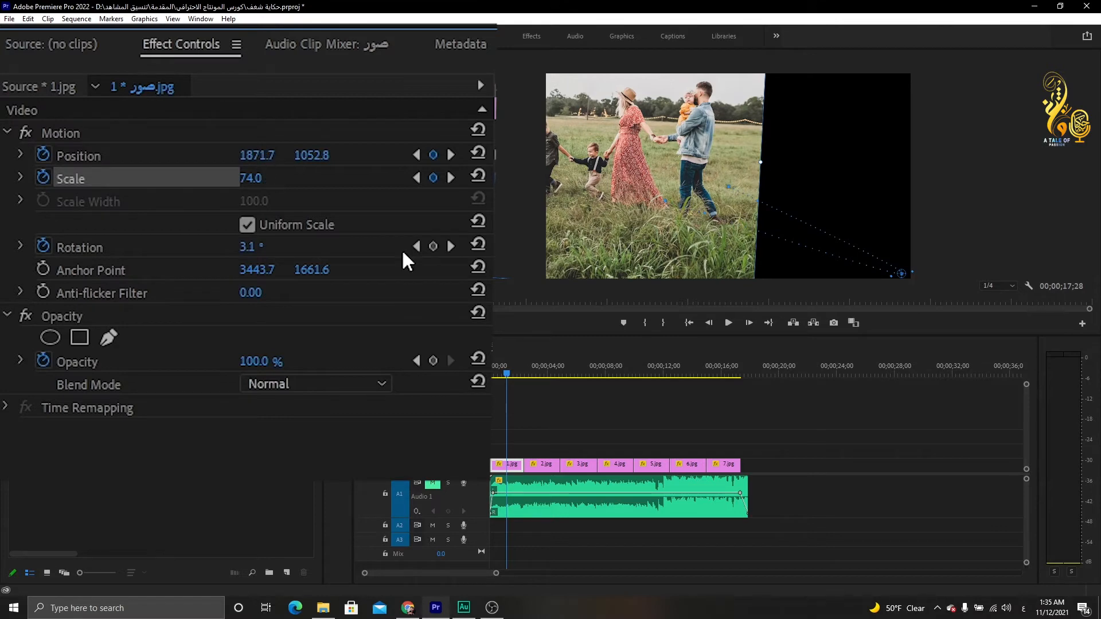
pyautogui.hotkey('ctrl', 'z')
pyautogui.hotkey('ctrl', 'z')
pyautogui.hotkey('ctrl', 'z')
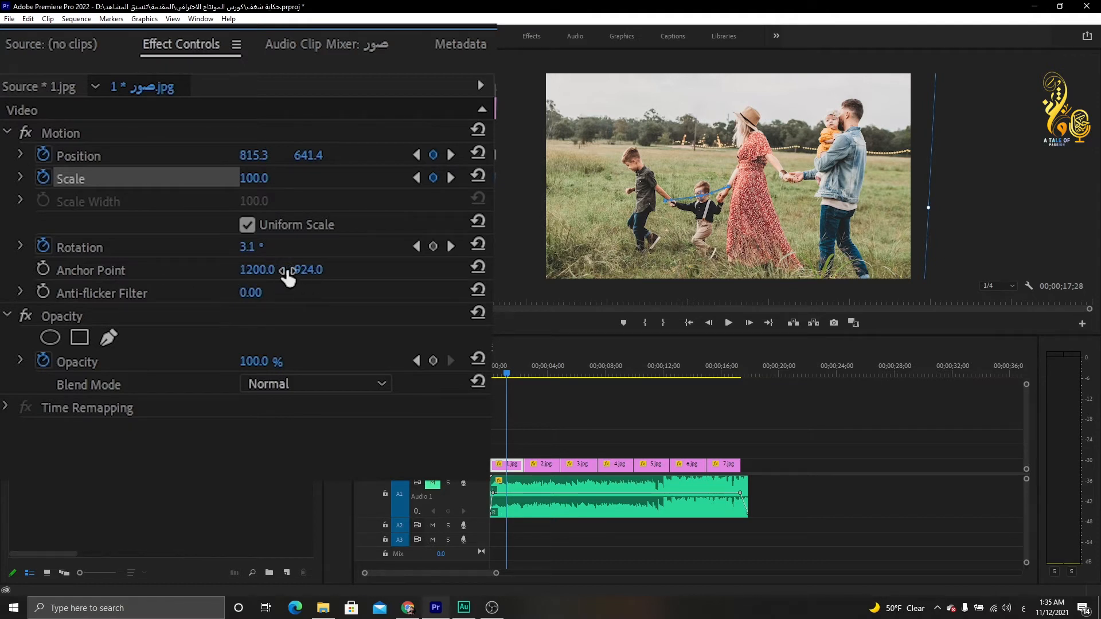
# Move 1.jpg's anchor point to the frame's top-left corner, at anchor 346.1, 342.8 and position -6.0, 48.1, and set its scale to 107.
pyautogui.click(193, 274)
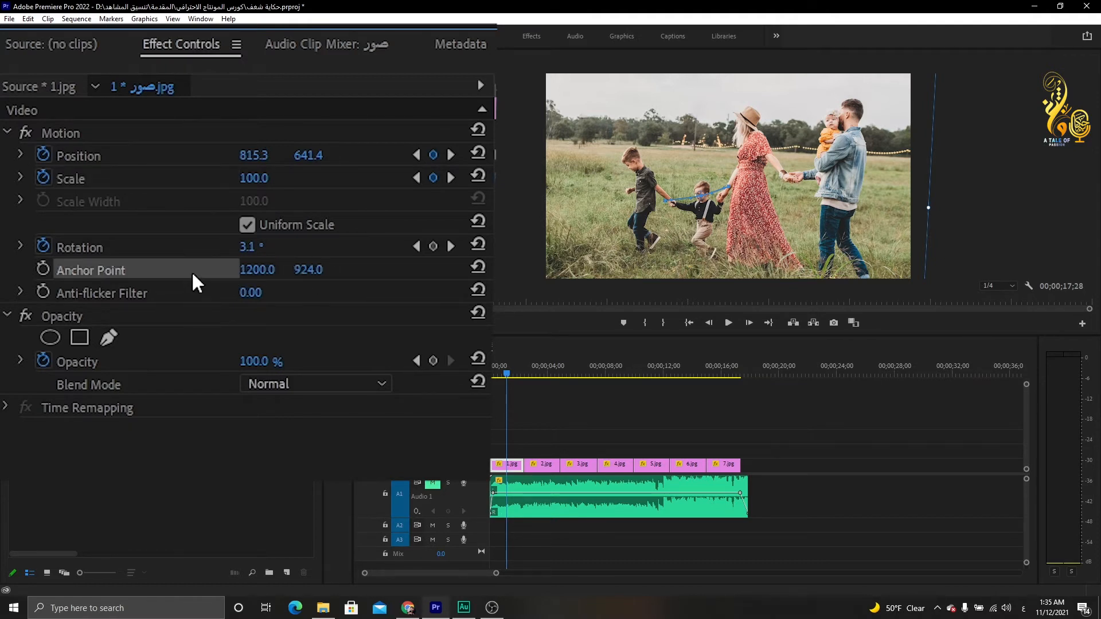
pyautogui.click(707, 202)
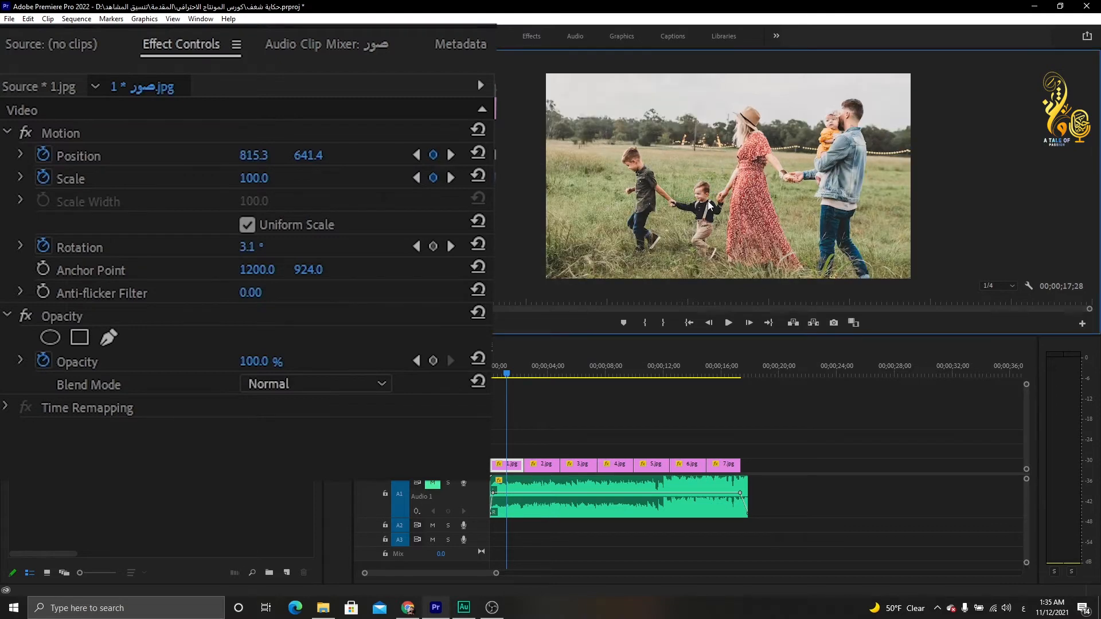
pyautogui.click(164, 270)
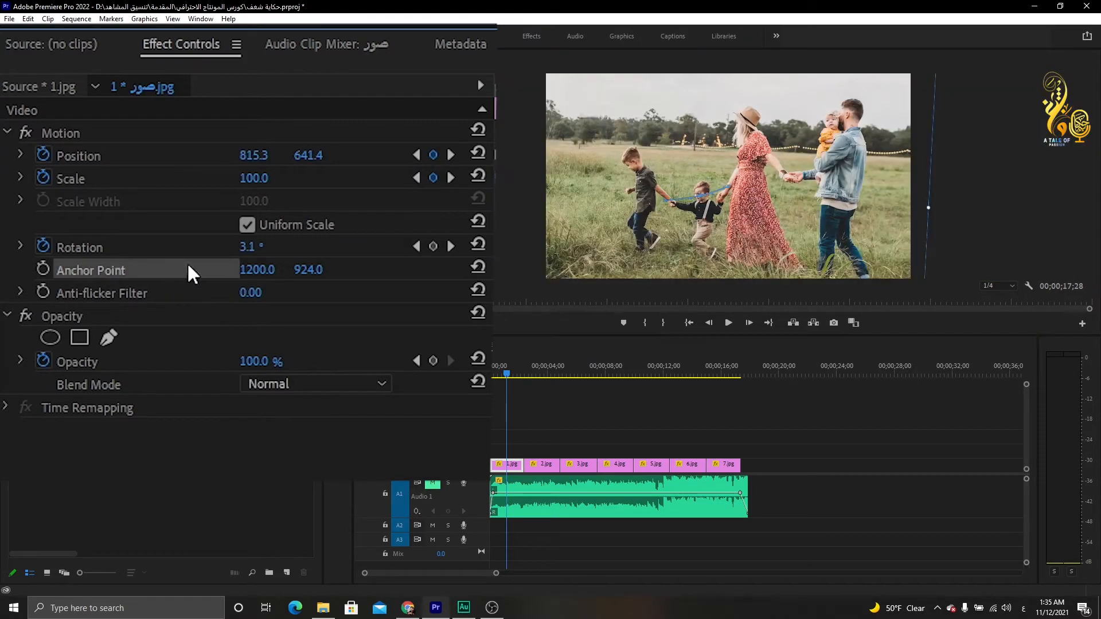
pyautogui.moveTo(702, 199); pyautogui.dragTo(545, 76)
pyautogui.moveTo(305, 155)
pyautogui.mouseDown()
pyautogui.moveTo(353, 155)
pyautogui.moveTo(323, 154)
pyautogui.mouseUp()
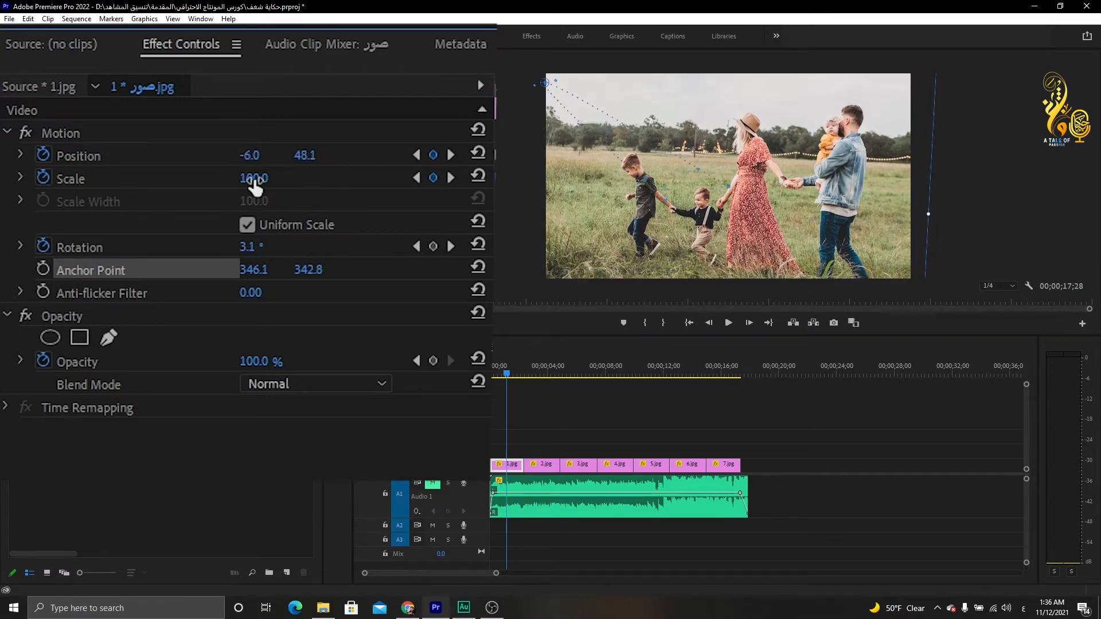
pyautogui.moveTo(254, 178)
pyautogui.mouseDown()
pyautogui.moveTo(197, 178)
pyautogui.moveTo(258, 178)
pyautogui.mouseUp()
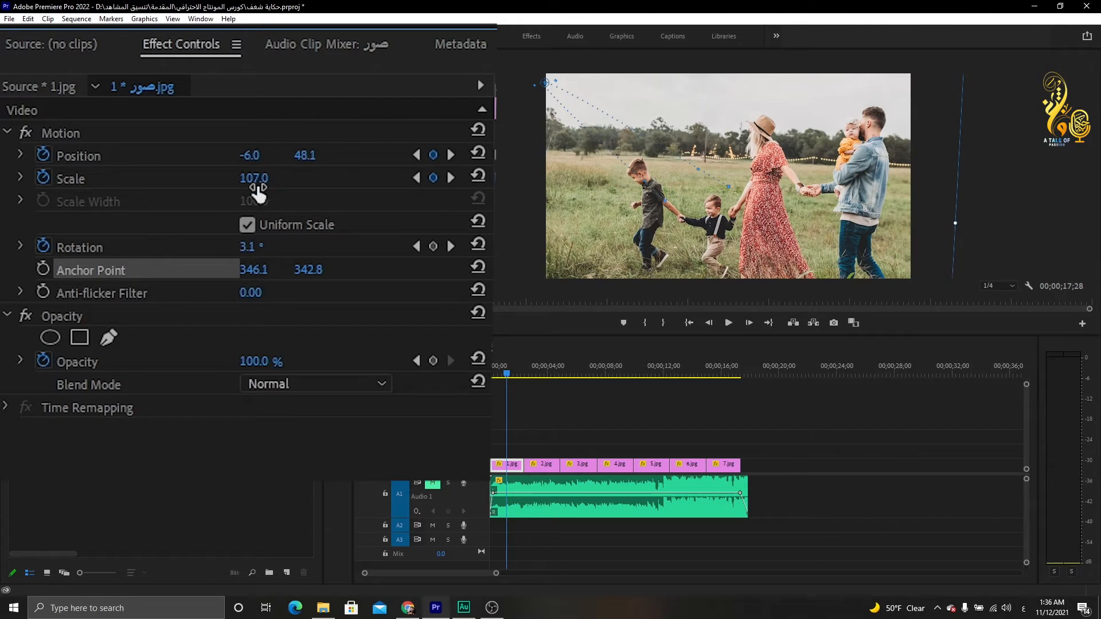
# Move the playhead to 00;00;02;20 and select the 2.jpg clip to try its opacity, keeping it at 100%.
pyautogui.click(54, 319)
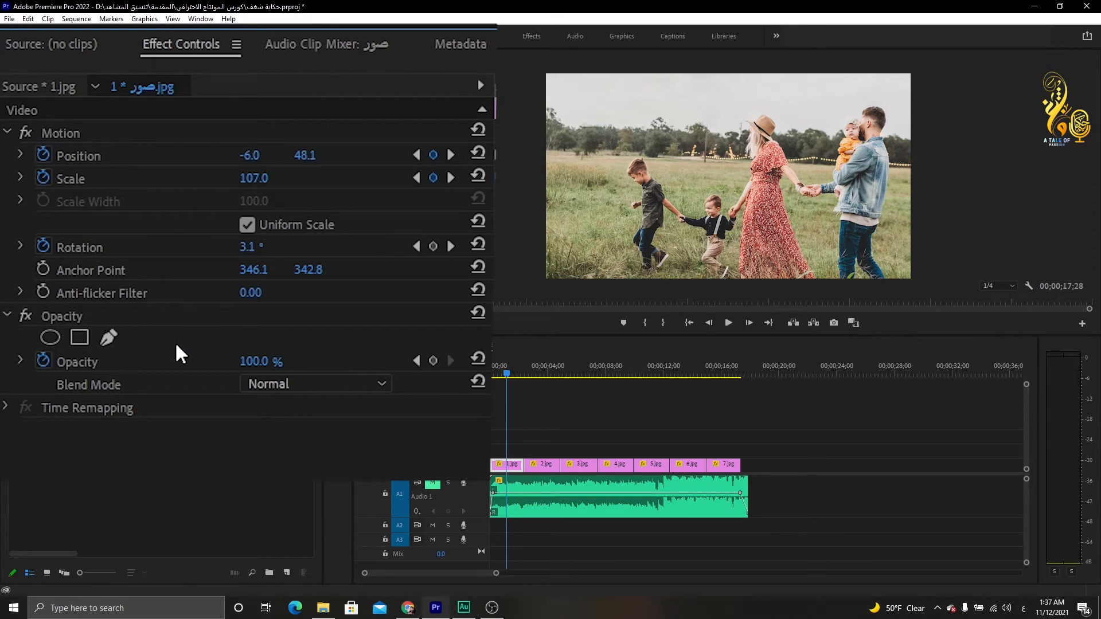
pyautogui.click(530, 371)
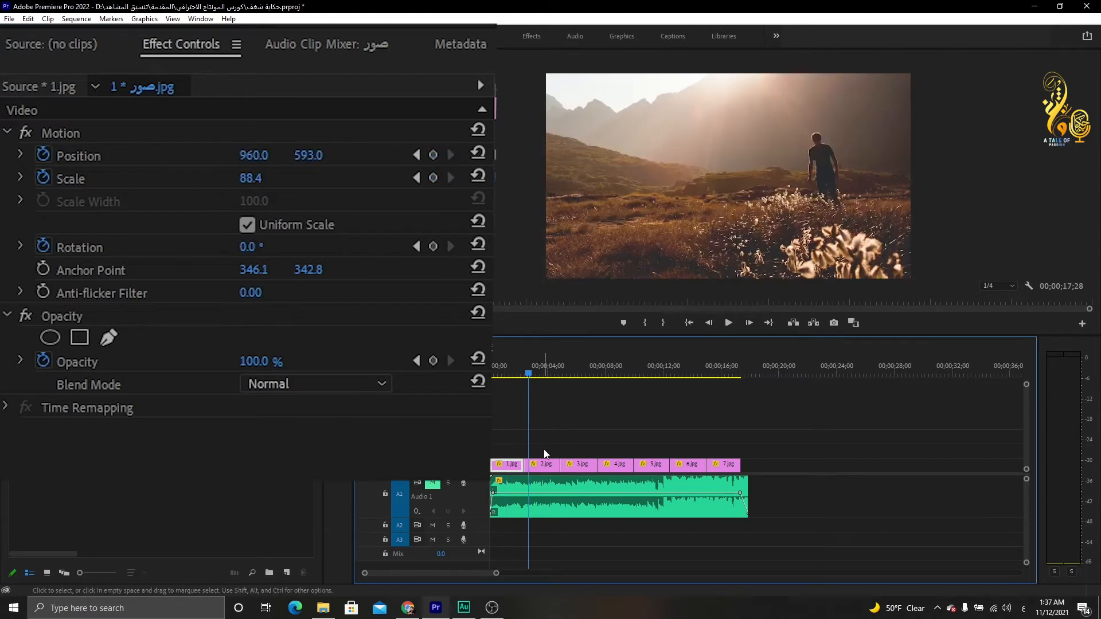
pyautogui.click(544, 449)
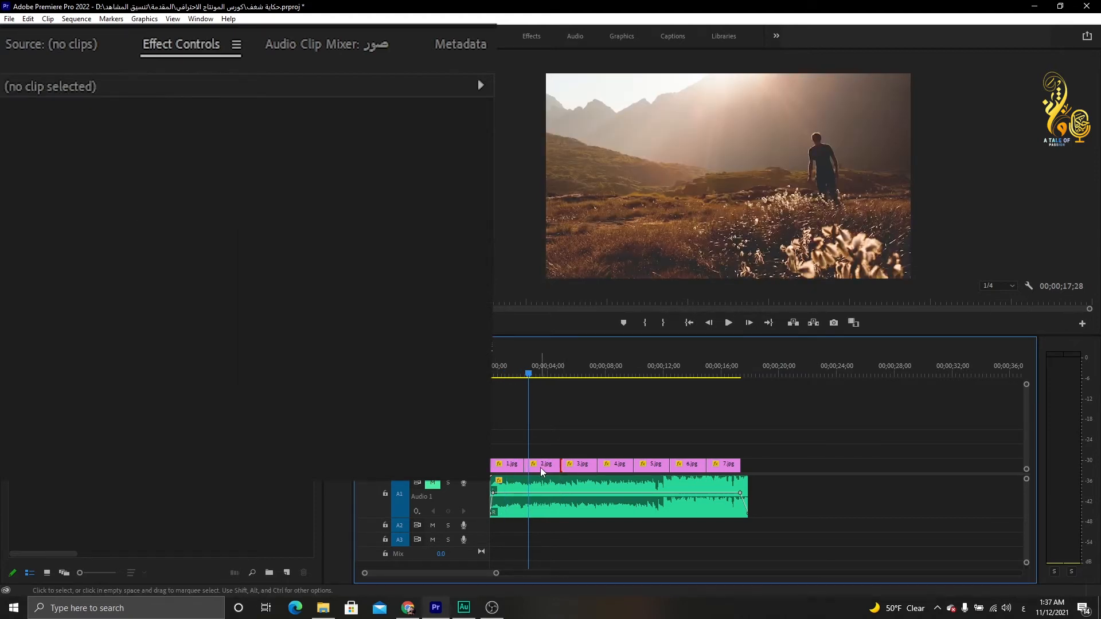
pyautogui.click(540, 465)
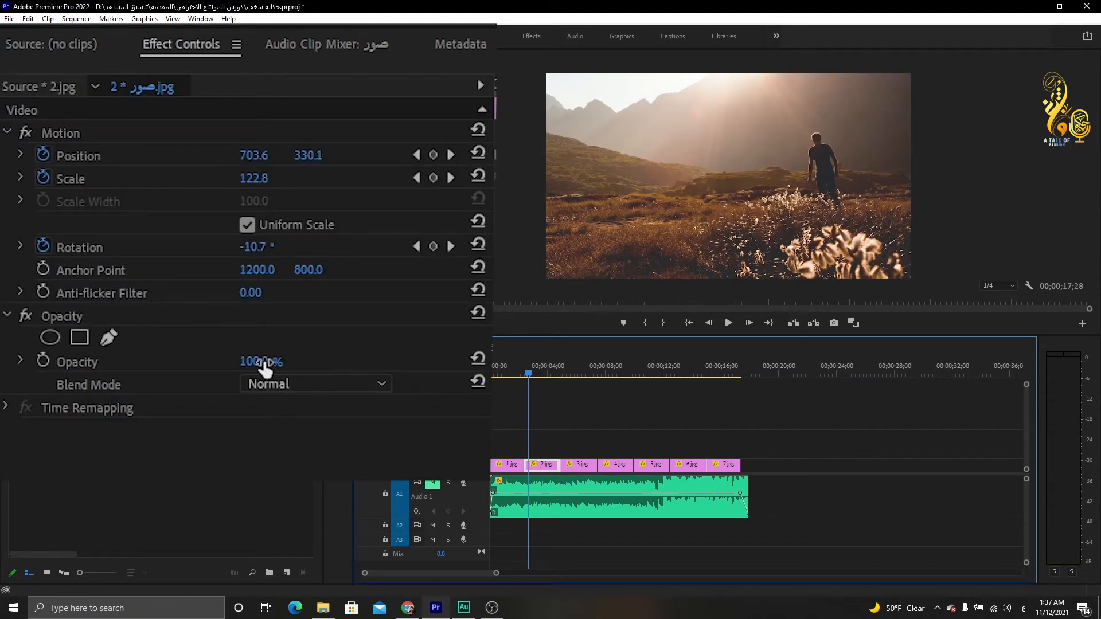
pyautogui.moveTo(245, 361)
pyautogui.mouseDown()
pyautogui.moveTo(196, 362)
pyautogui.moveTo(245, 361)
pyautogui.mouseUp()
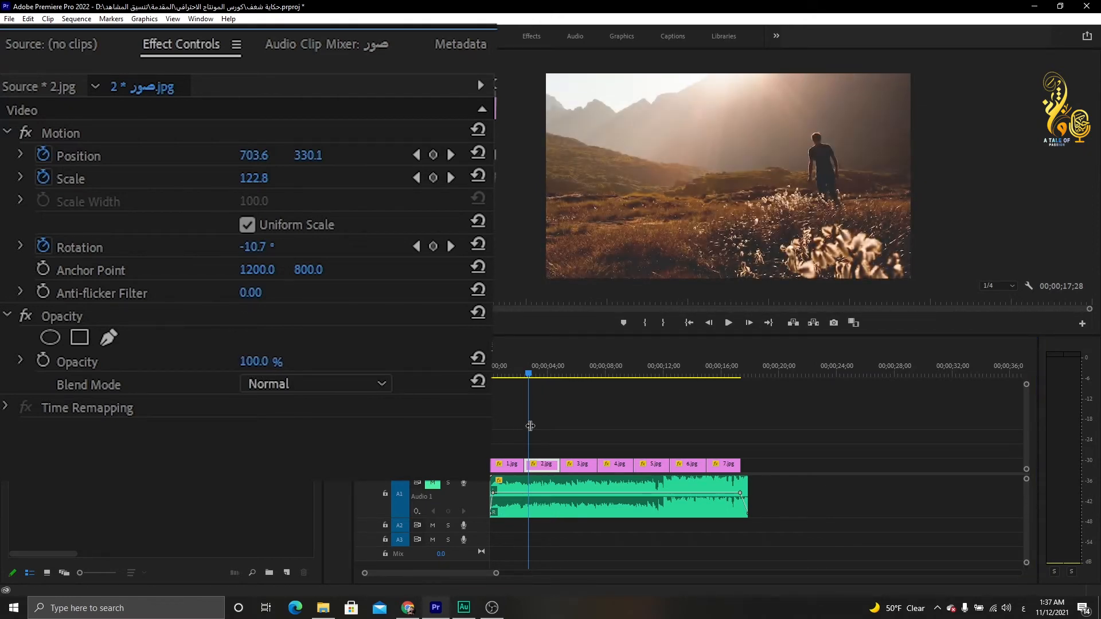
# Place the 3.jpg clip on V2 directly above 2.jpg, try its opacity at 51%, and reset it to 100%.
pyautogui.moveTo(578, 465); pyautogui.dragTo(545, 454)
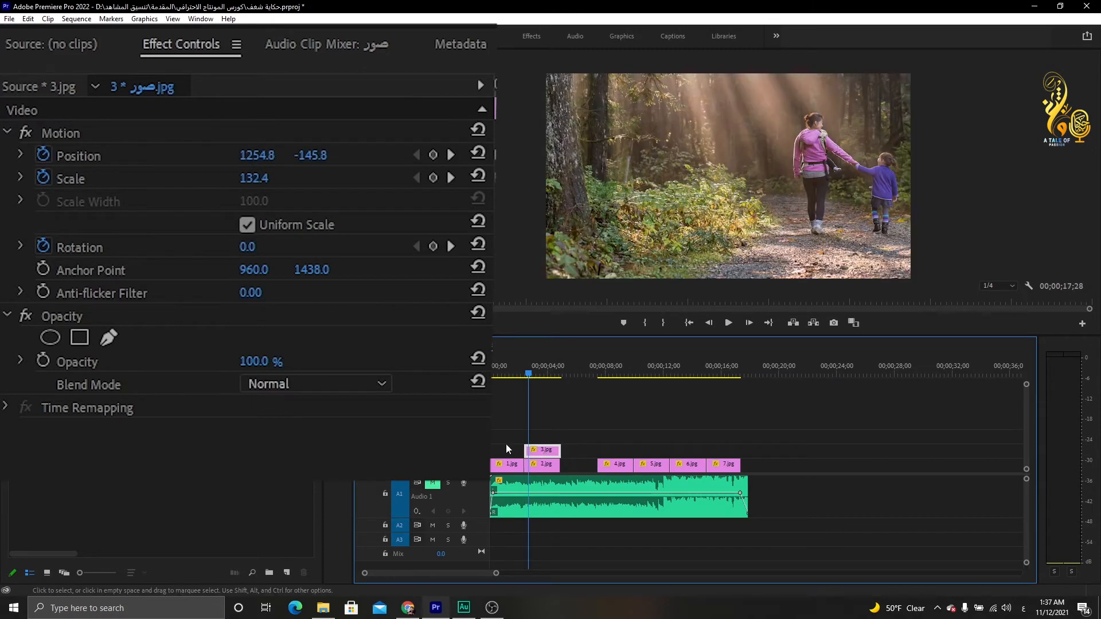
pyautogui.moveTo(252, 362); pyautogui.dragTo(224, 362)
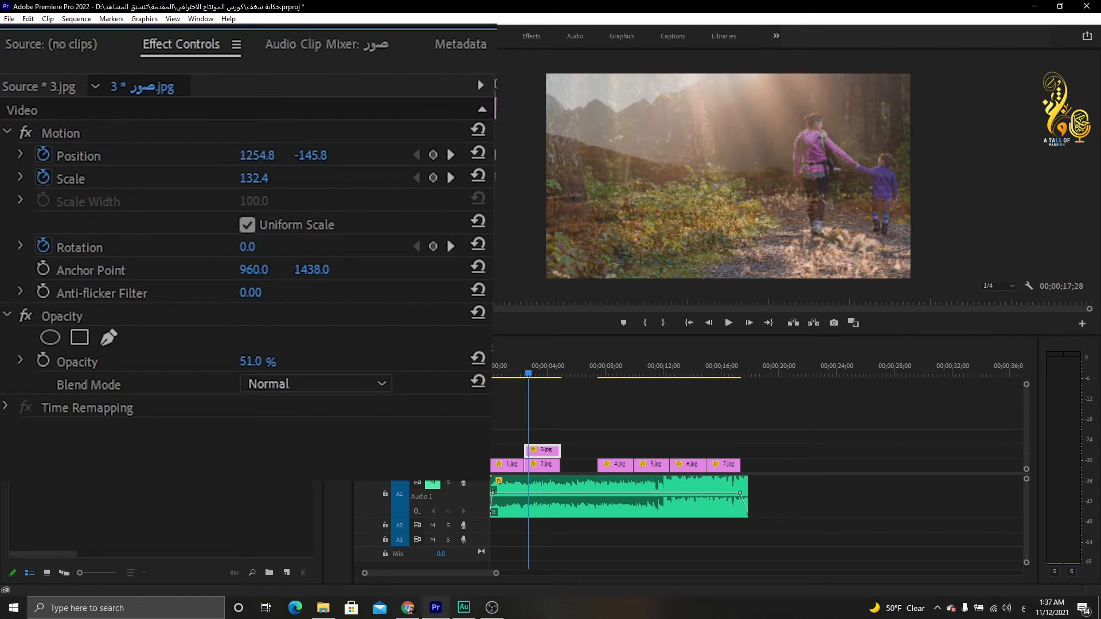
pyautogui.click(477, 358)
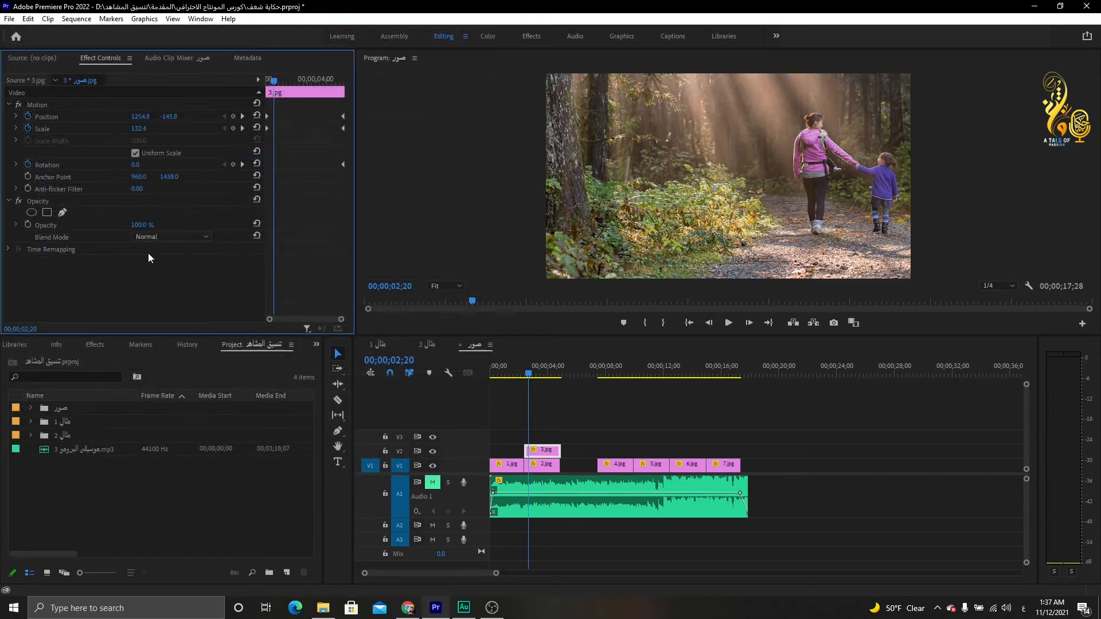
# Set the blend mode of 3.jpg to Screen and play back the overlaid photos.
pyautogui.click(174, 236)
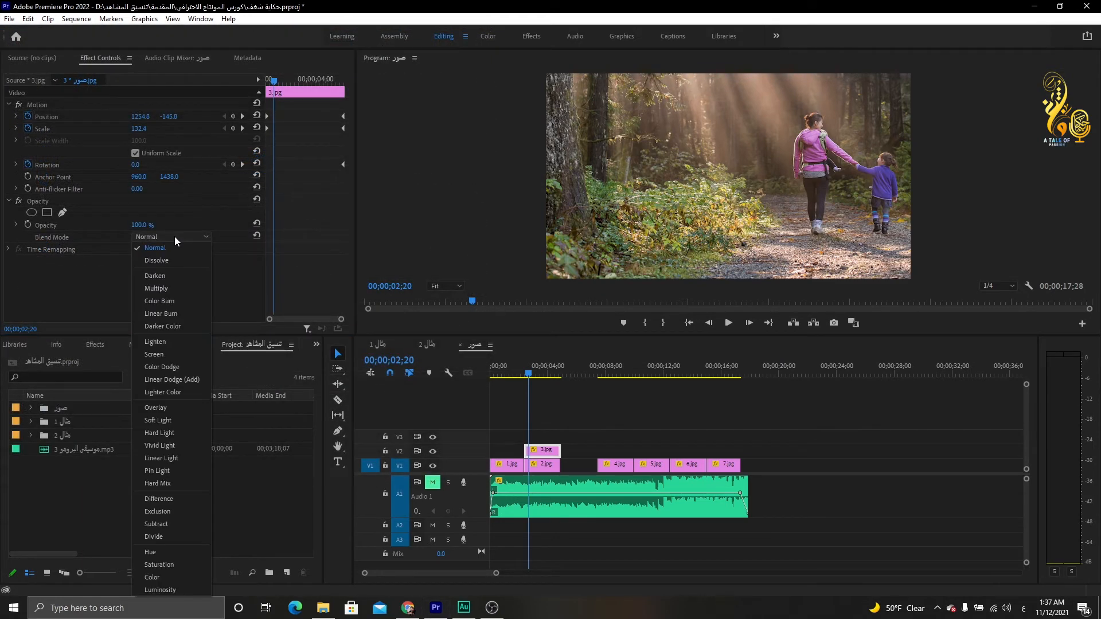
pyautogui.click(152, 354)
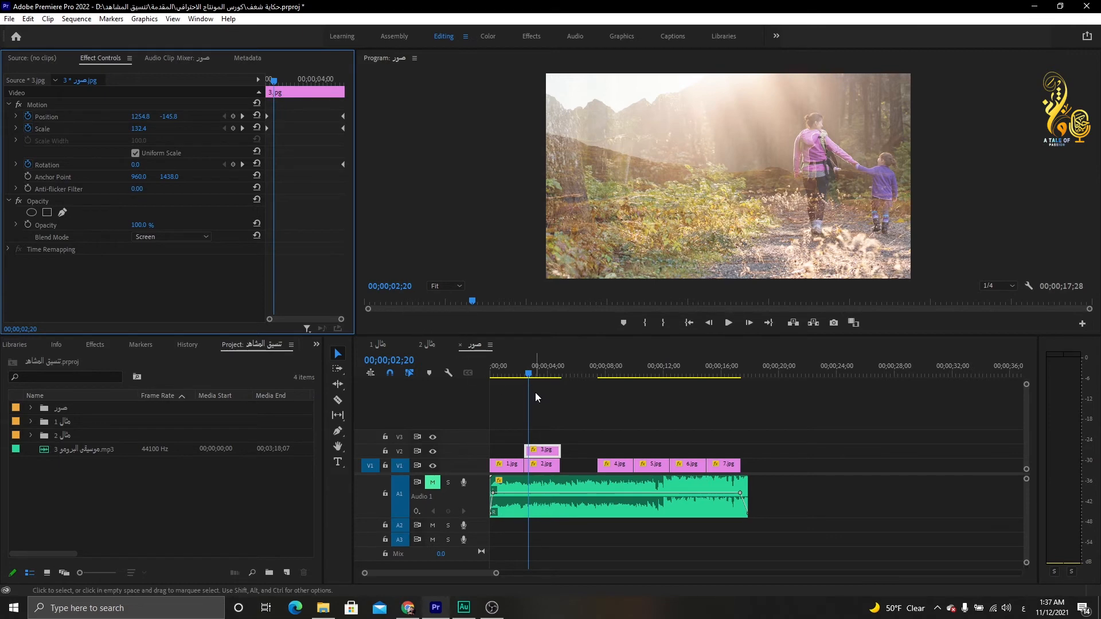
pyautogui.press('space')
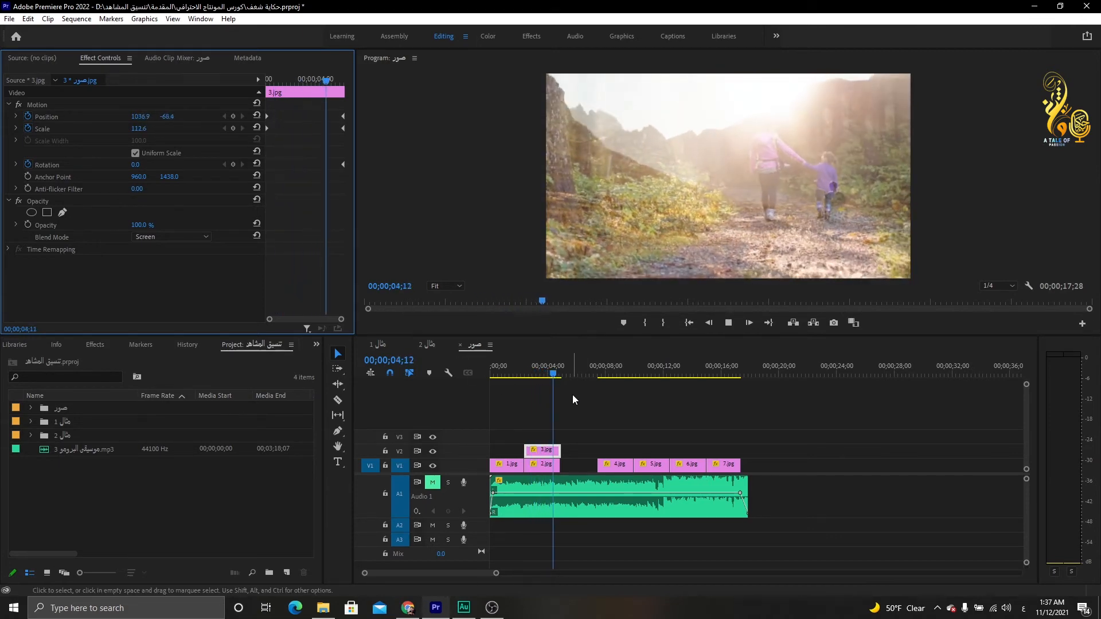
# Return the playhead to 00;00;02;20 and try the Multiply blend mode on the 3.jpg clip.
pyautogui.press('space')
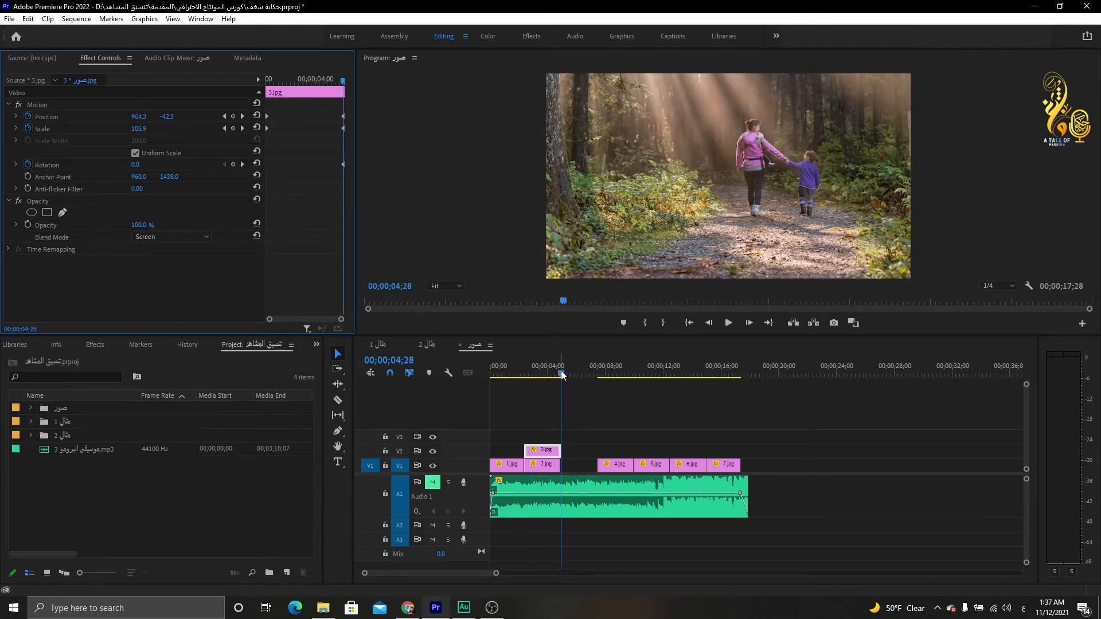
pyautogui.moveTo(561, 376); pyautogui.dragTo(529, 376)
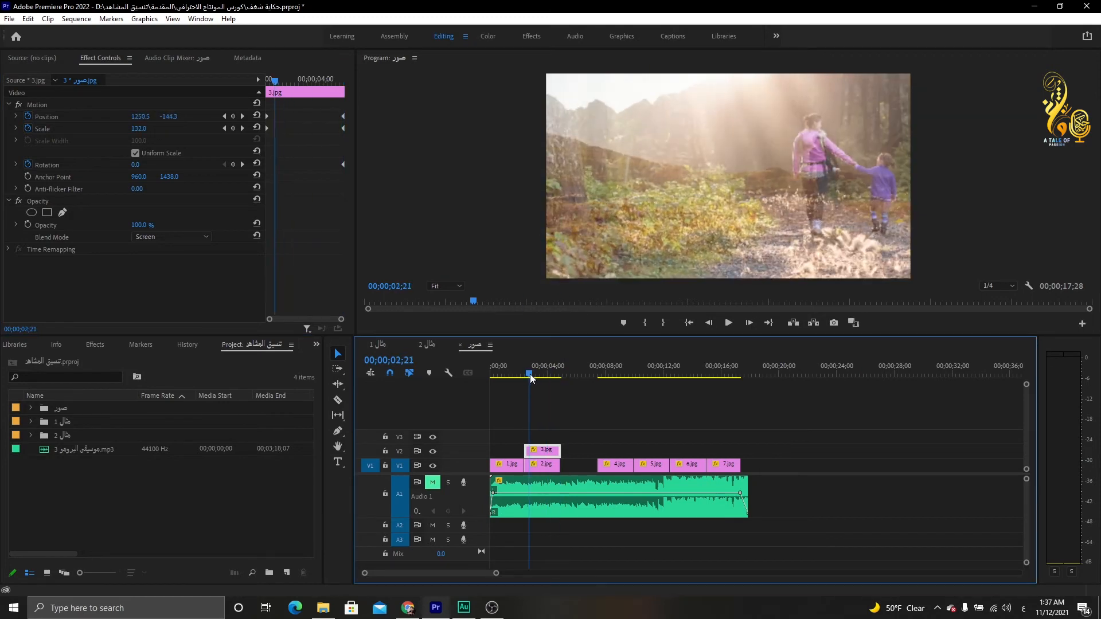
pyautogui.click(157, 238)
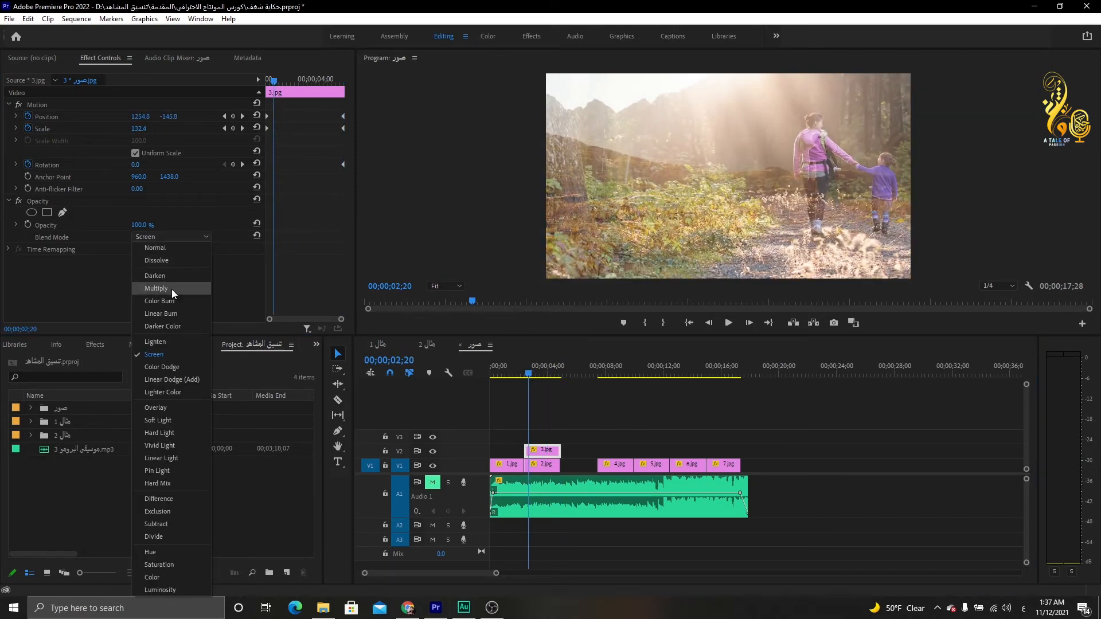
pyautogui.click(171, 289)
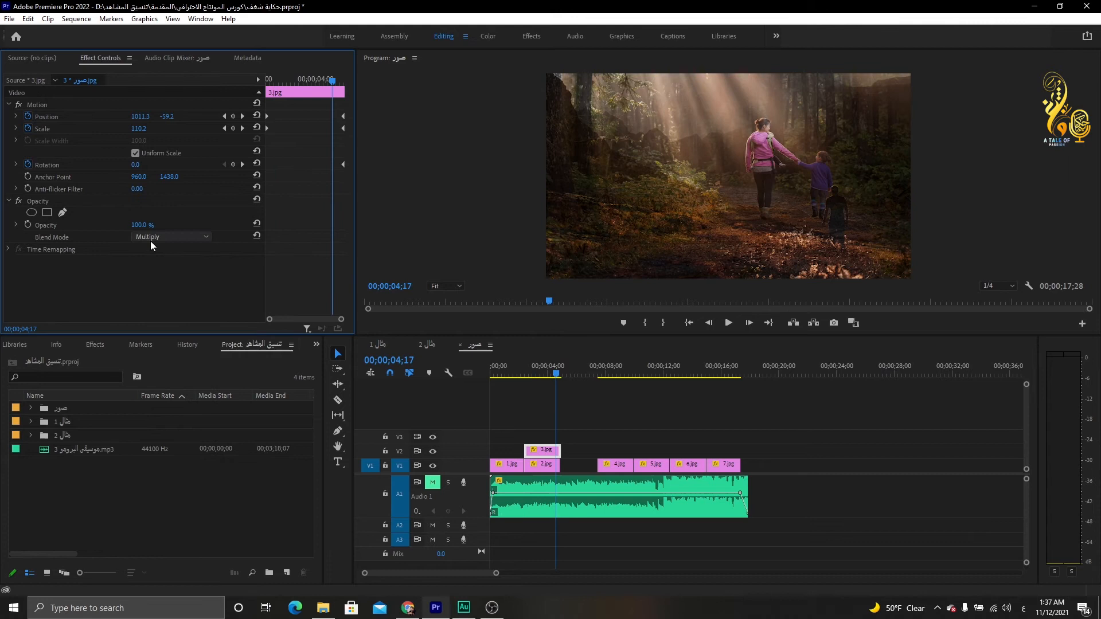
# Try the Overlay blend mode on 3.jpg and play back the overlaid photos from around the clip's start.
pyautogui.click(152, 239)
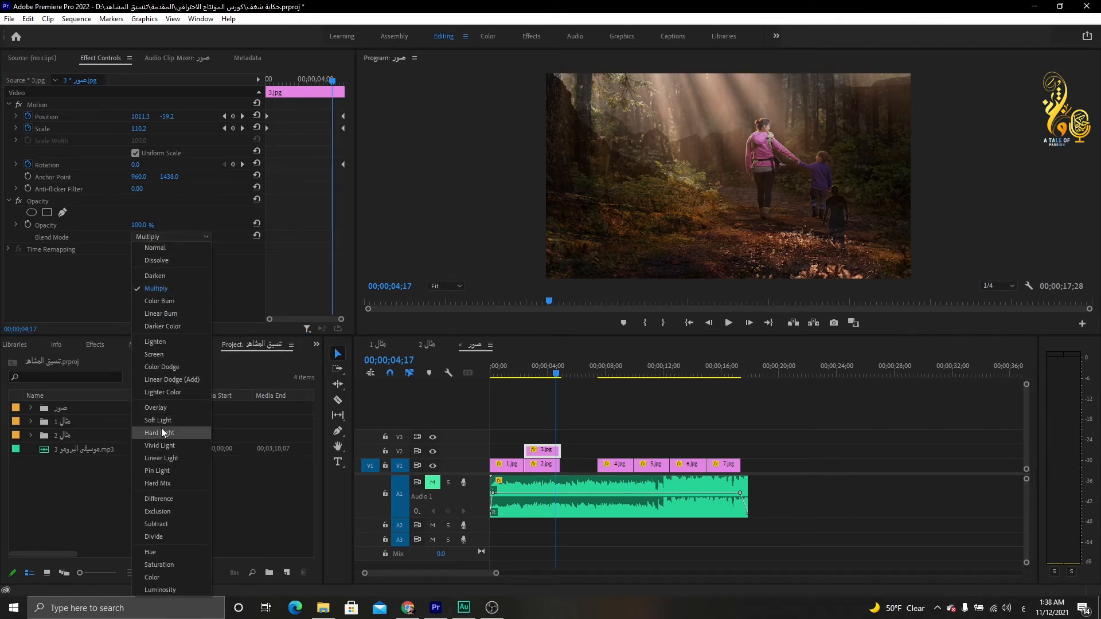
pyautogui.click(163, 409)
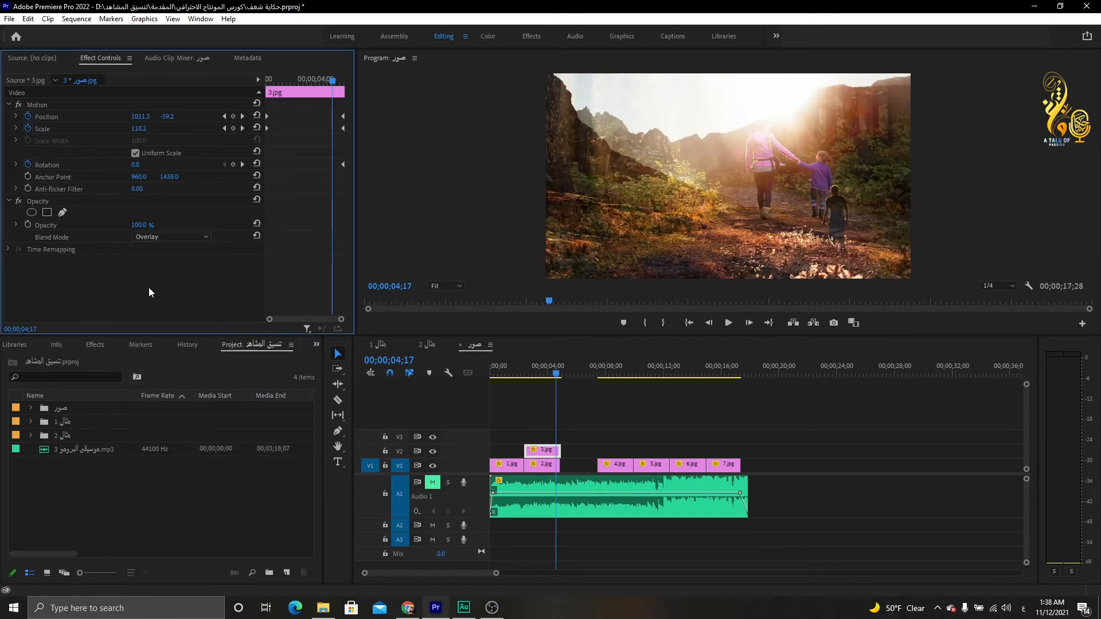
pyautogui.moveTo(559, 375); pyautogui.dragTo(521, 375)
pyautogui.press('space')
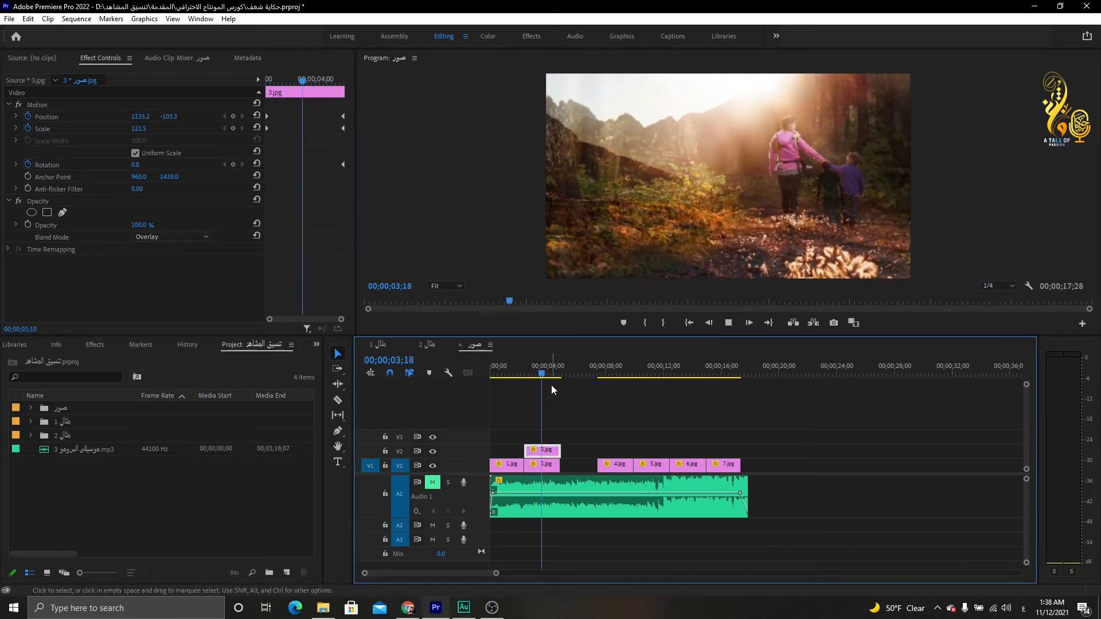
pyautogui.press('space')
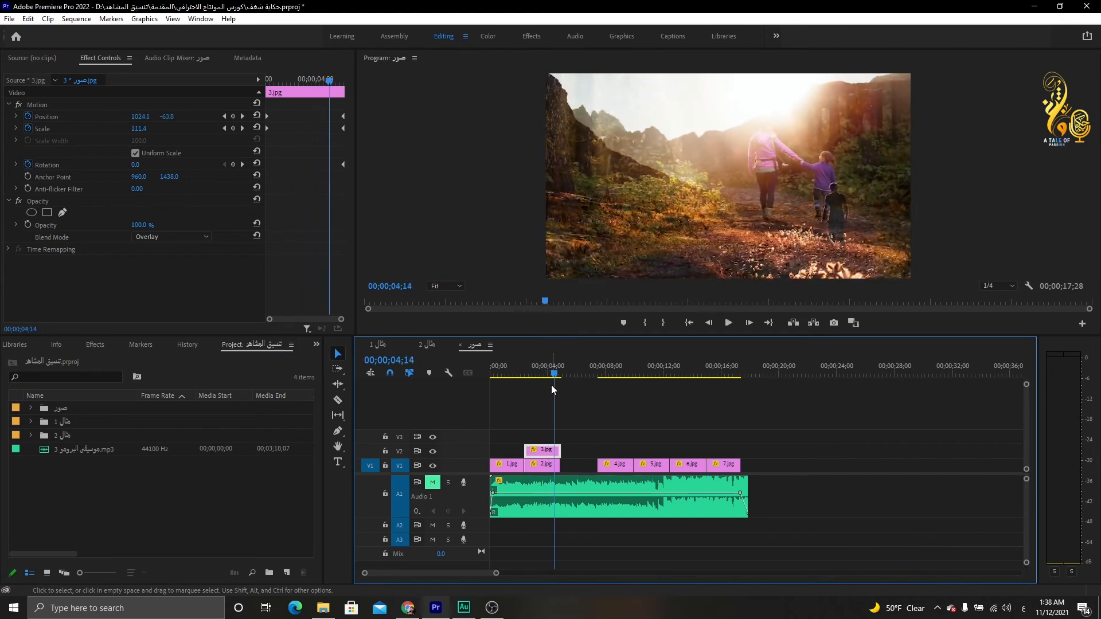
# Set the blend mode of 3.jpg back to Normal and move the playhead to 00;00;03;17.
pyautogui.click(154, 237)
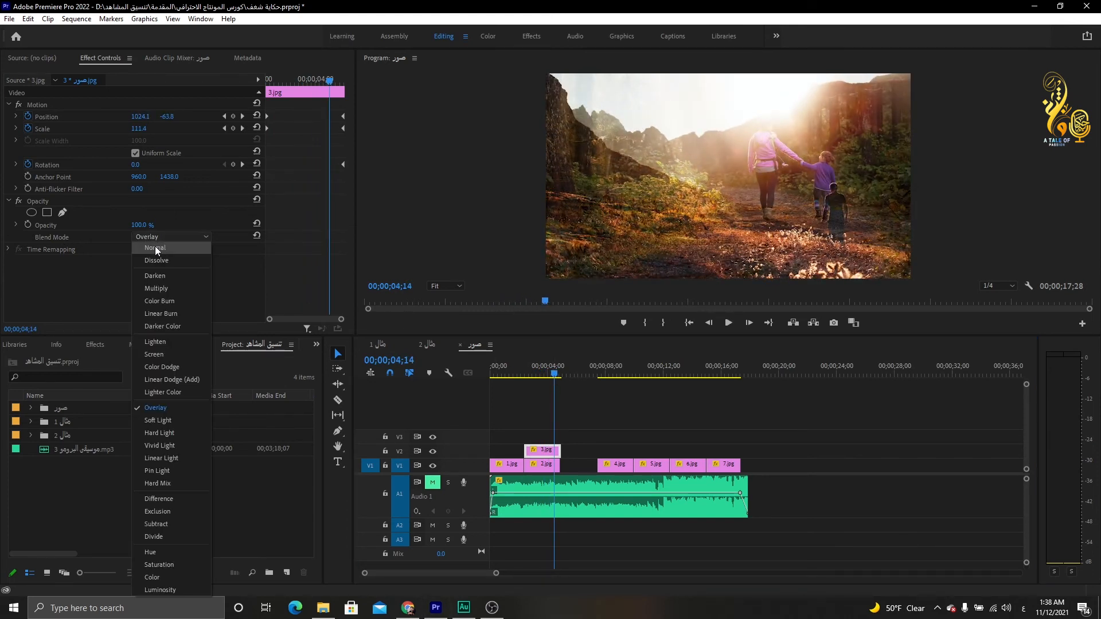
pyautogui.click(155, 246)
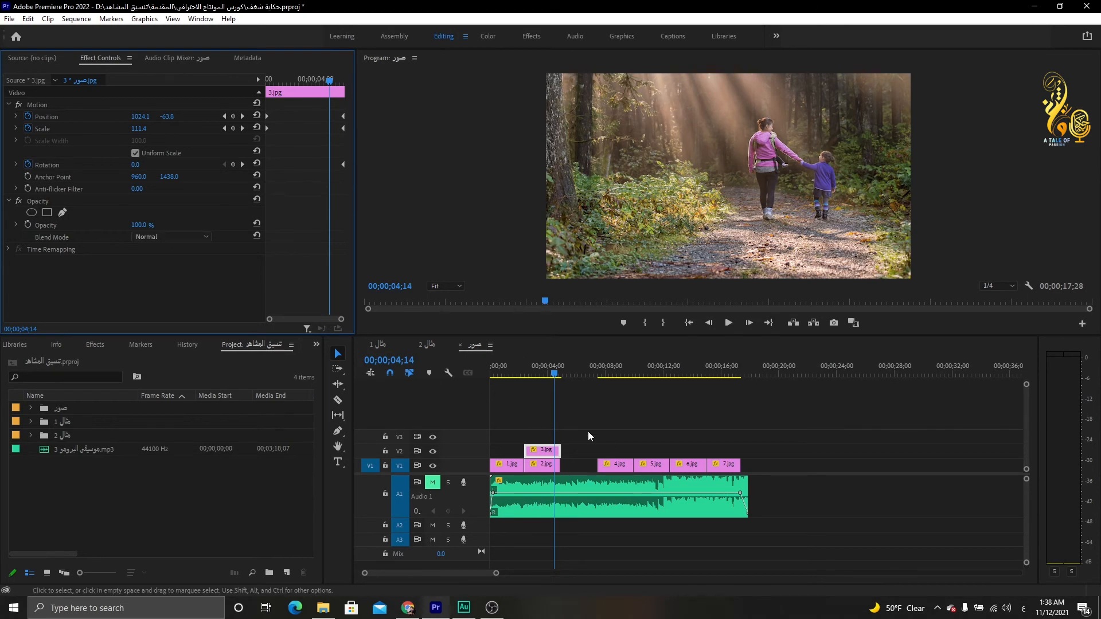
pyautogui.click(541, 372)
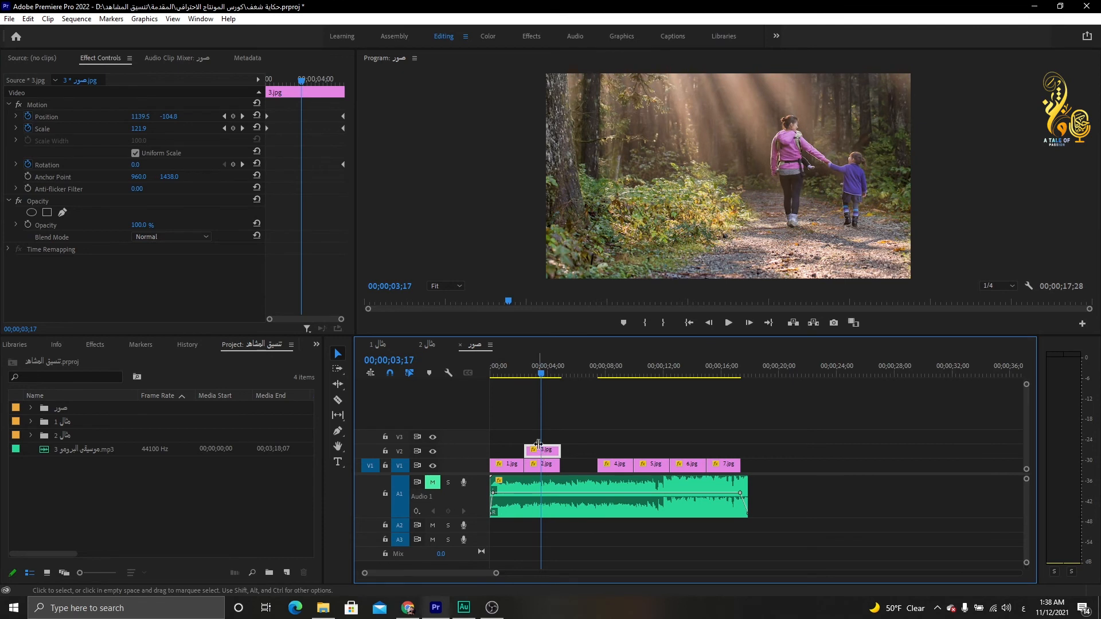